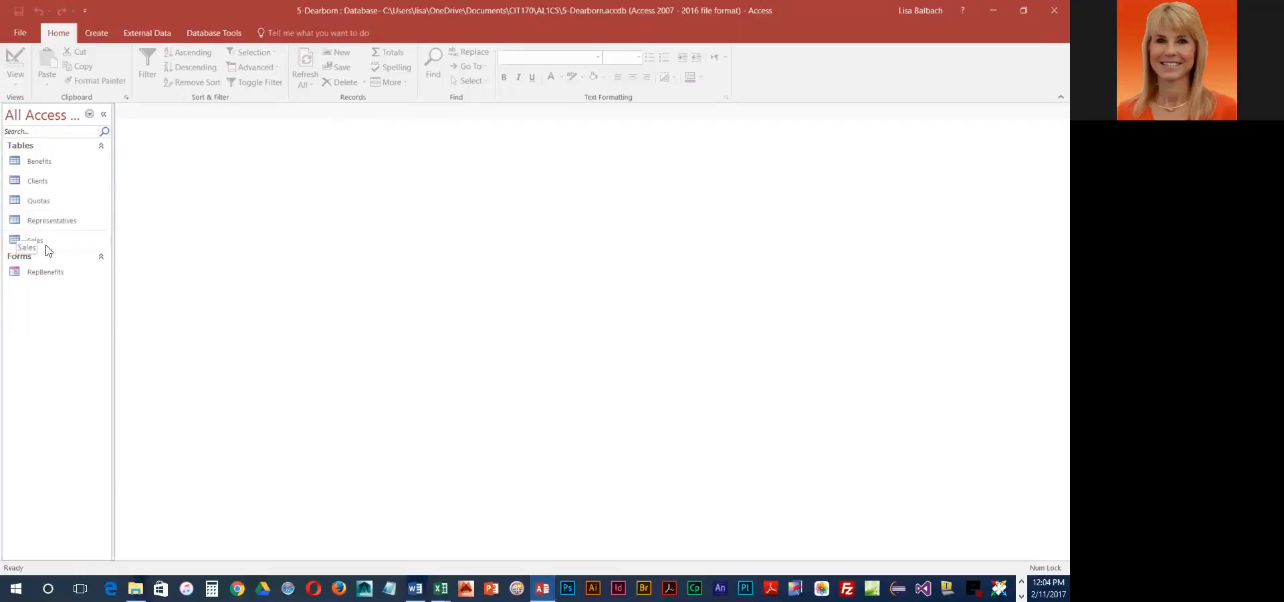
Create a simple form based on the Sales table
{"action": "left_click", "coordinate": [44, 242]}
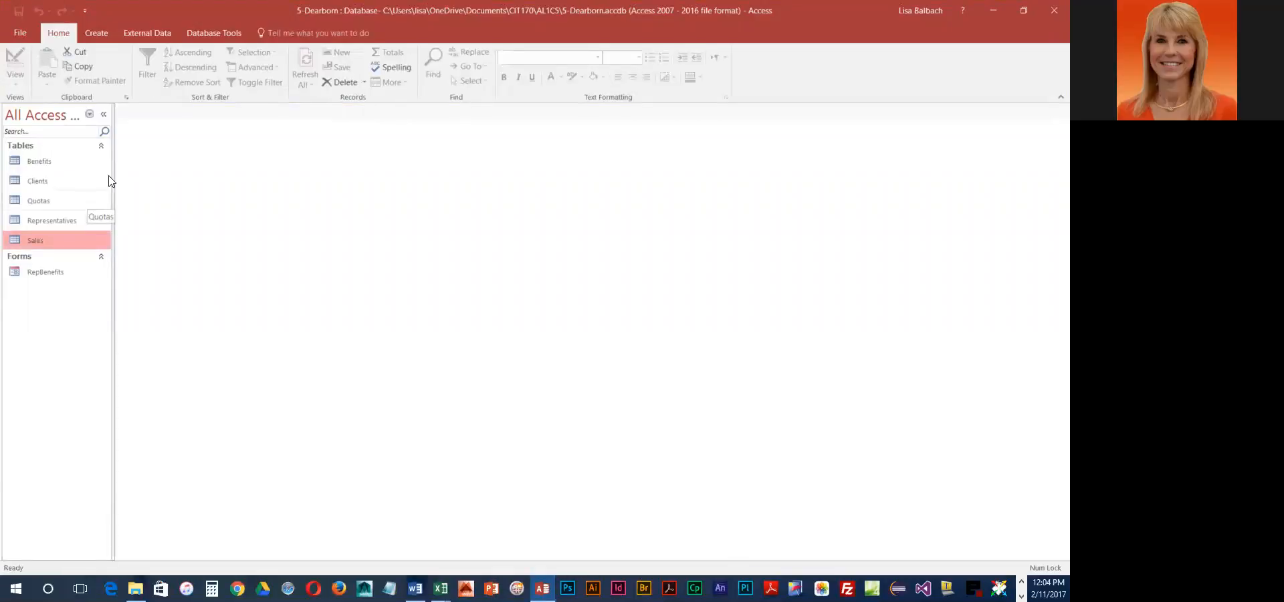
{"action": "left_click", "coordinate": [91, 33]}
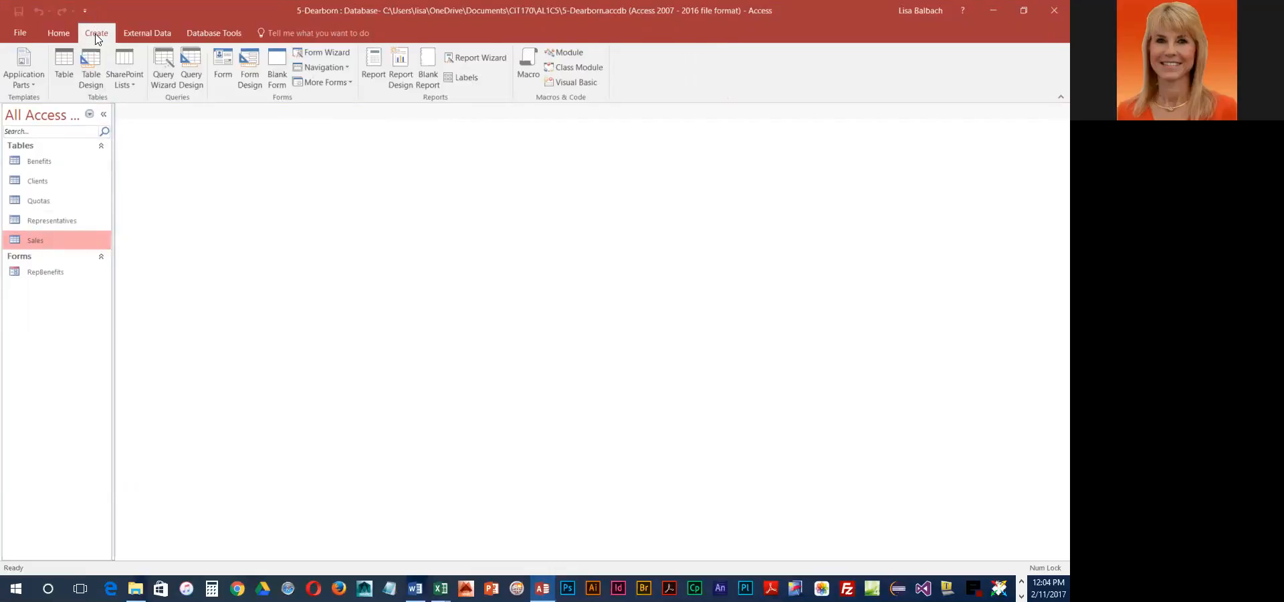
{"action": "left_click", "coordinate": [221, 70]}
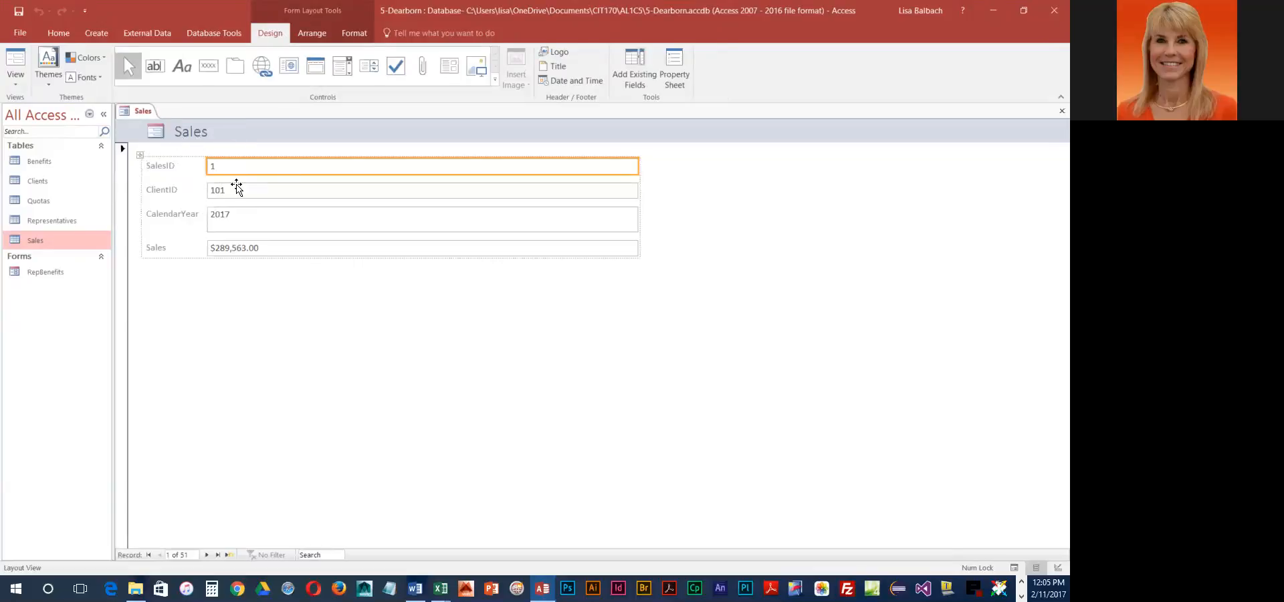
Examine the SalesID, ClientID, CalendarYear and Sales fields of the new form in Layout View
{"action": "left_click", "coordinate": [260, 191]}
{"action": "left_click", "coordinate": [260, 214]}
{"action": "left_click", "coordinate": [227, 253]}
{"action": "left_click", "coordinate": [243, 167]}
{"action": "left_click", "coordinate": [235, 193]}
{"action": "left_click", "coordinate": [233, 218]}
{"action": "left_click", "coordinate": [230, 168]}
{"action": "left_click", "coordinate": [230, 192]}
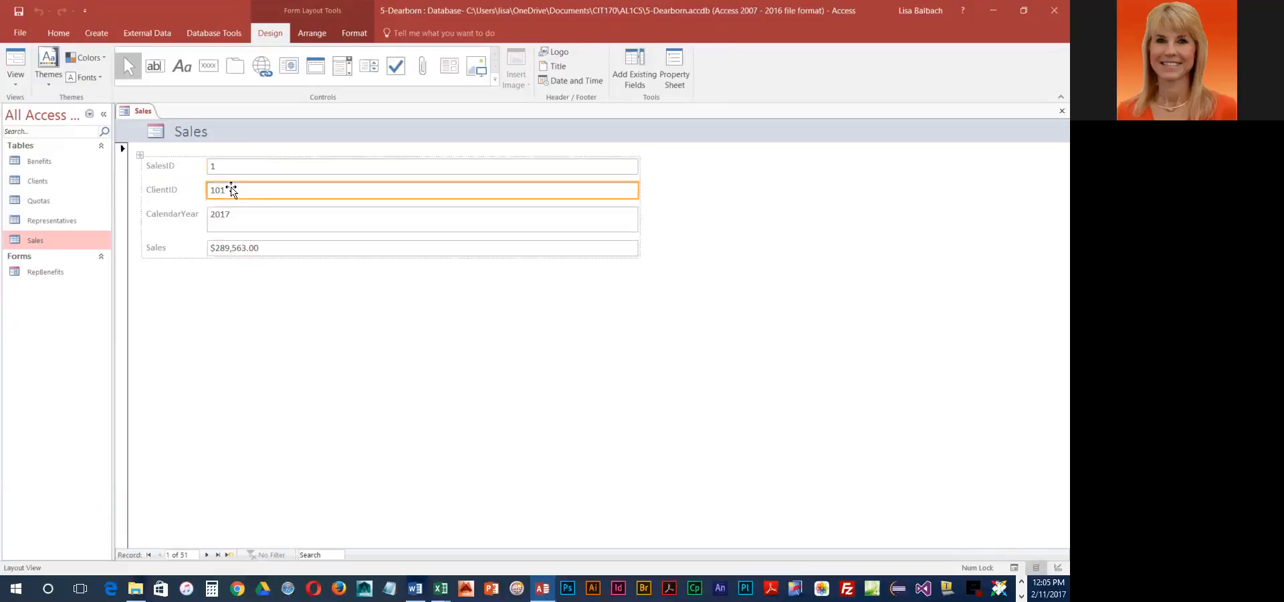
{"action": "left_click", "coordinate": [230, 218]}
{"action": "left_click", "coordinate": [232, 252]}
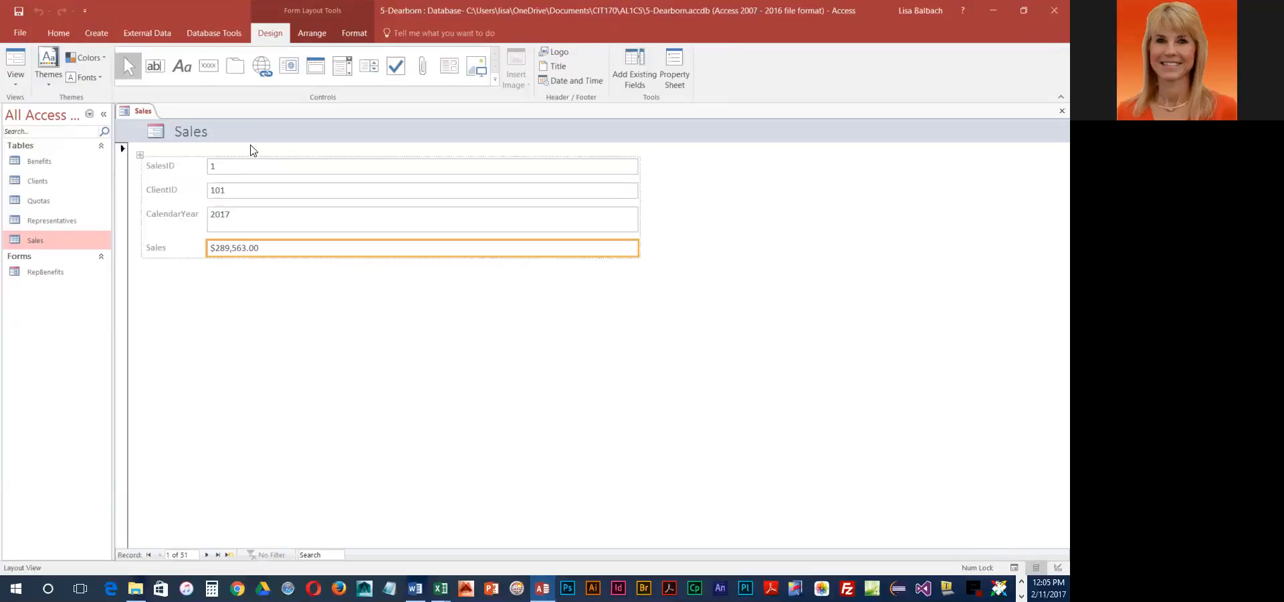
Switch the Sales form to Form View and place the cursor in the SalesID field
{"action": "left_click", "coordinate": [16, 81]}
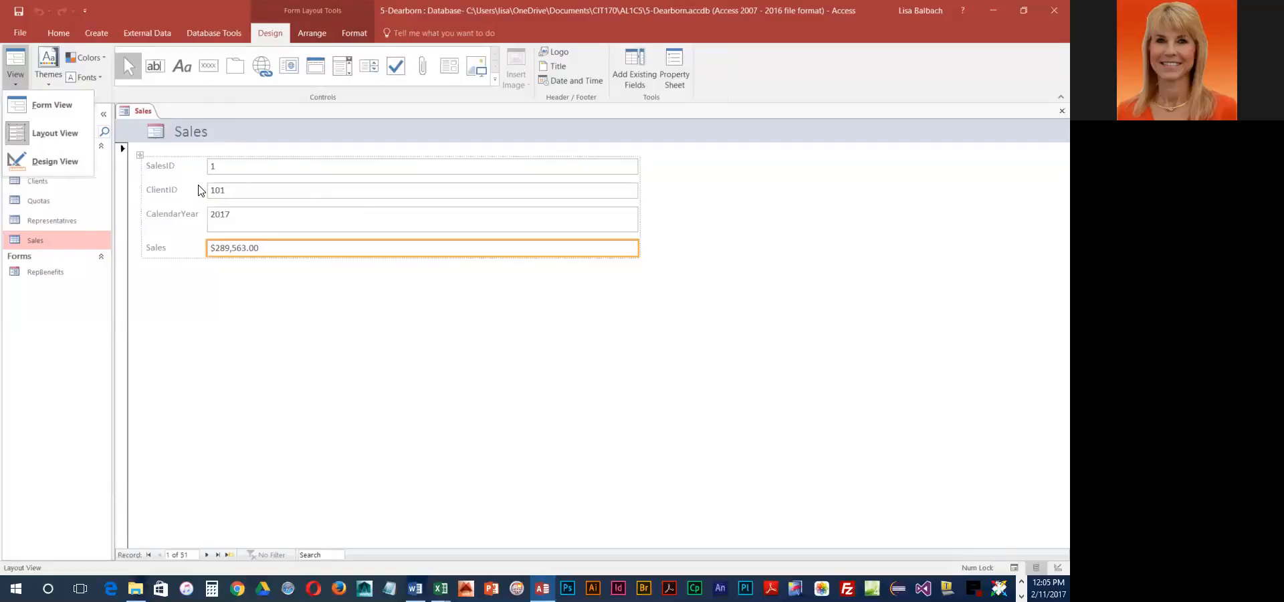
{"action": "left_click", "coordinate": [27, 103]}
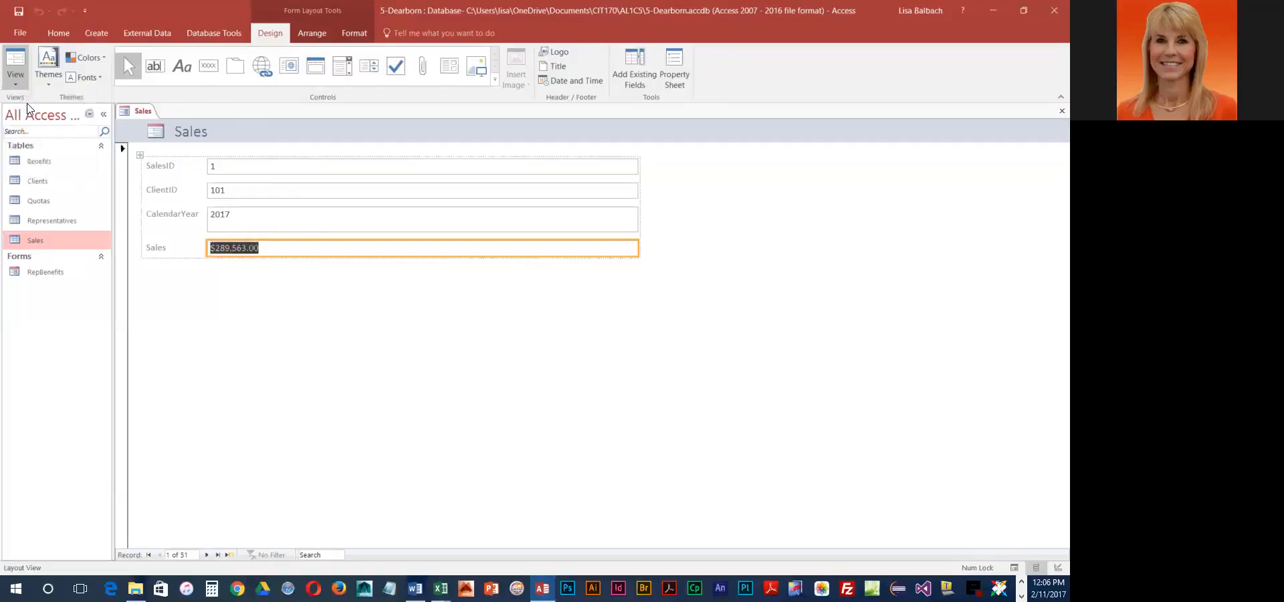
{"action": "left_click", "coordinate": [281, 220]}
{"action": "left_click", "coordinate": [281, 194]}
{"action": "left_click", "coordinate": [289, 168]}
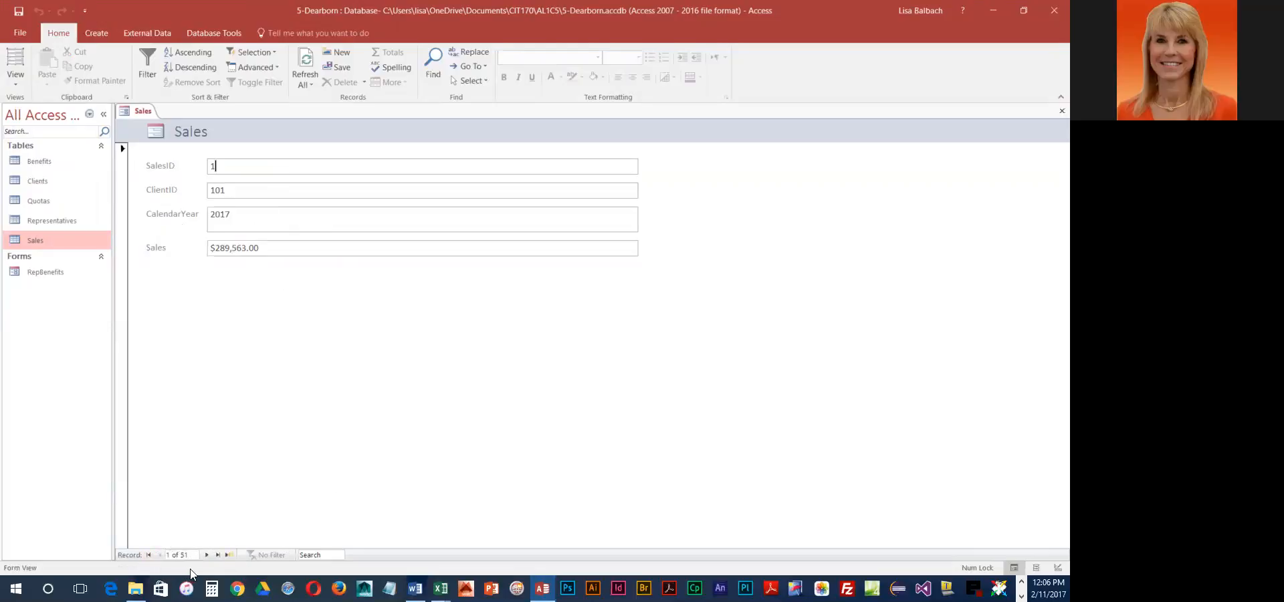
Step forward through the Sales form one record at a time to record 10
{"action": "left_click", "coordinate": [207, 554]}
{"action": "left_click", "coordinate": [207, 554]}
{"action": "left_click", "coordinate": [207, 555]}
{"action": "left_click", "coordinate": [206, 554]}
{"action": "left_click", "coordinate": [206, 555]}
{"action": "left_click", "coordinate": [207, 554]}
{"action": "left_click", "coordinate": [207, 554]}
{"action": "left_click", "coordinate": [206, 555]}
{"action": "left_click", "coordinate": [207, 555]}
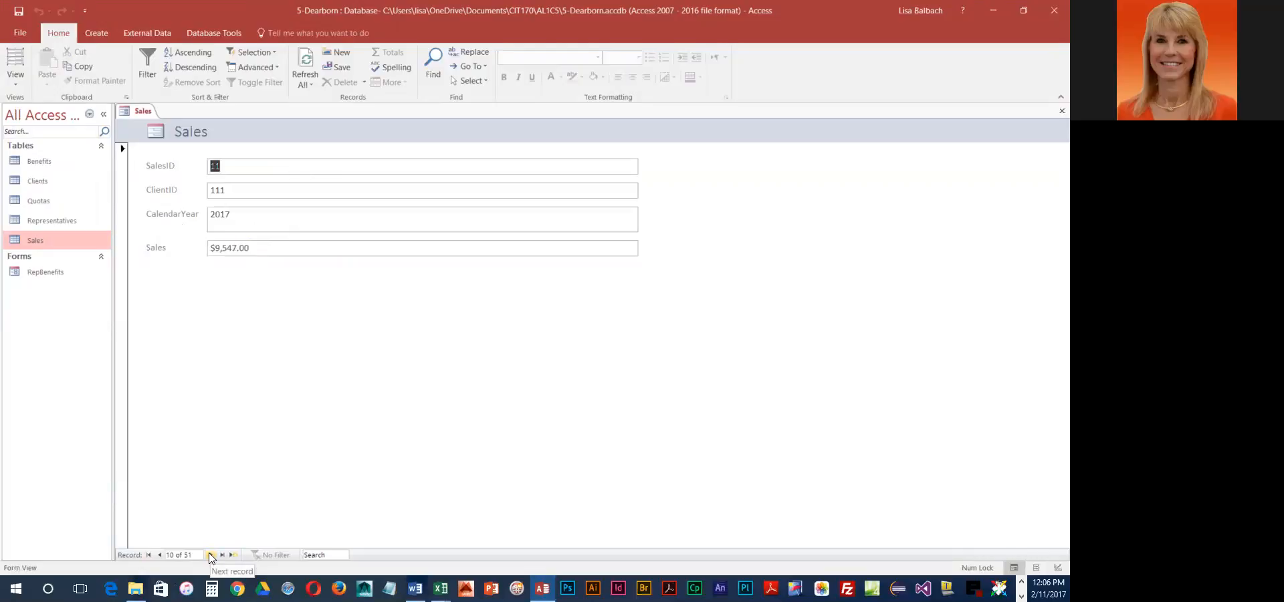
Step back to record 6, and visit the form's first and last records
{"action": "left_click", "coordinate": [159, 554]}
{"action": "left_click", "coordinate": [159, 554]}
{"action": "left_click", "coordinate": [159, 555]}
{"action": "left_click", "coordinate": [159, 555]}
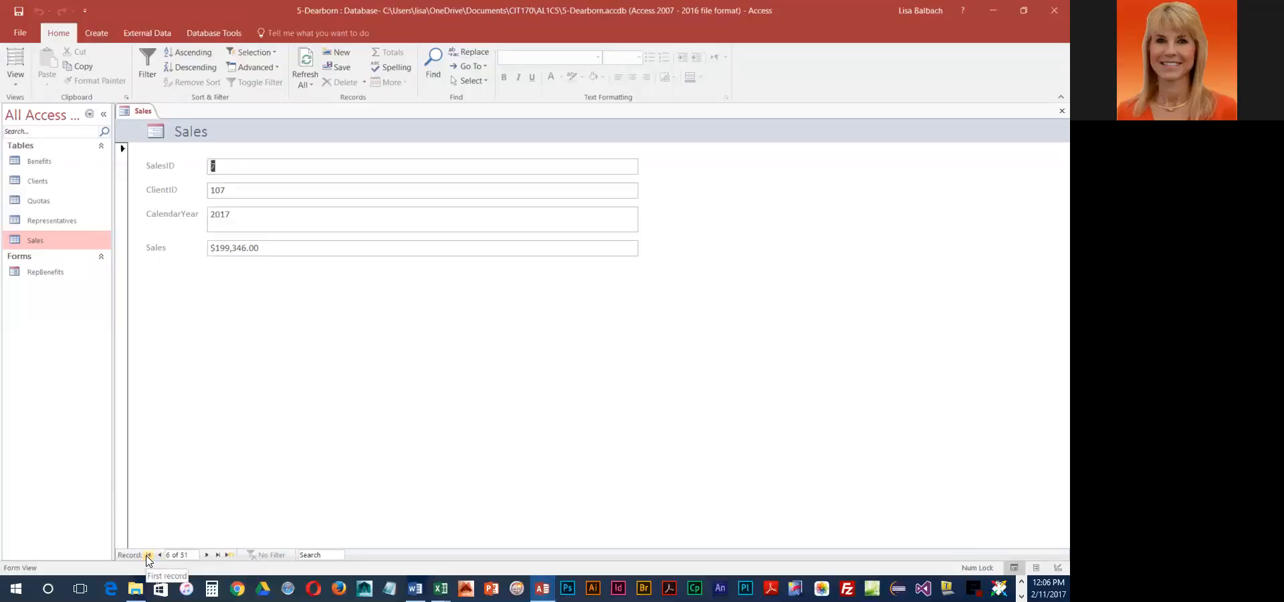
{"action": "left_click", "coordinate": [148, 555]}
{"action": "left_click", "coordinate": [219, 555]}
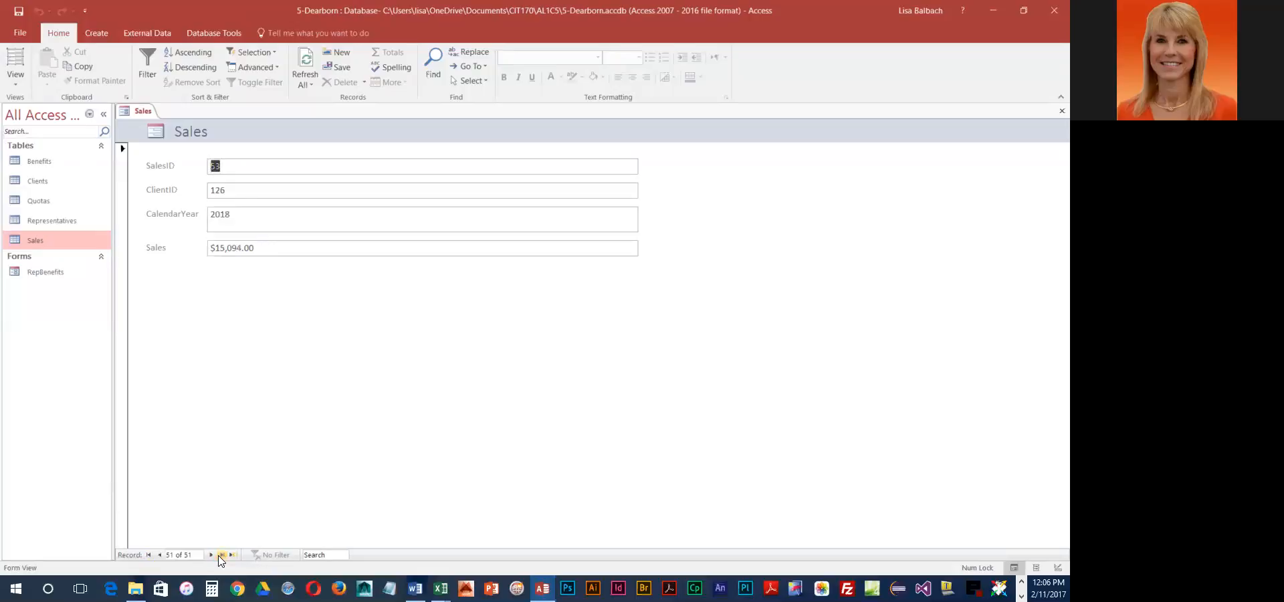
Go directly to record 48 and to record 15 by entering their record numbers
{"action": "left_click", "coordinate": [201, 556]}
{"action": "double_click", "coordinate": [170, 555]}
{"action": "type", "text": "48"}
{"action": "key", "text": "Return"}
{"action": "double_click", "coordinate": [174, 556]}
{"action": "type", "text": "15"}
{"action": "key", "text": "Return"}
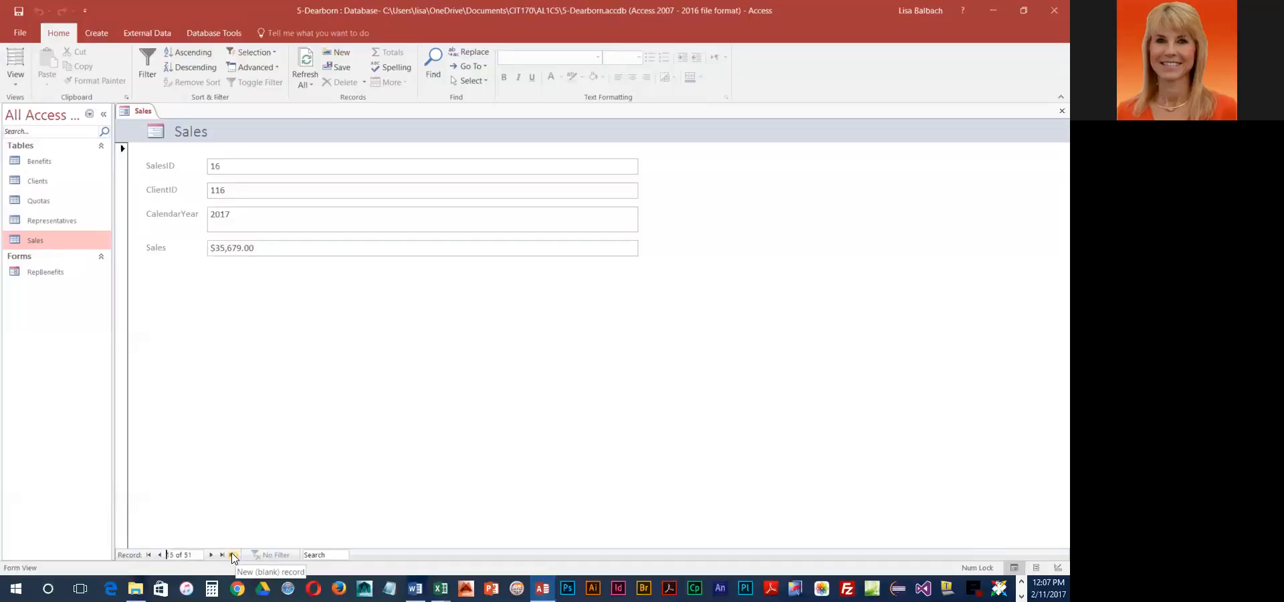
Return to the first record and browse the following records one at a time, ending at record 6
{"action": "left_click", "coordinate": [149, 555]}
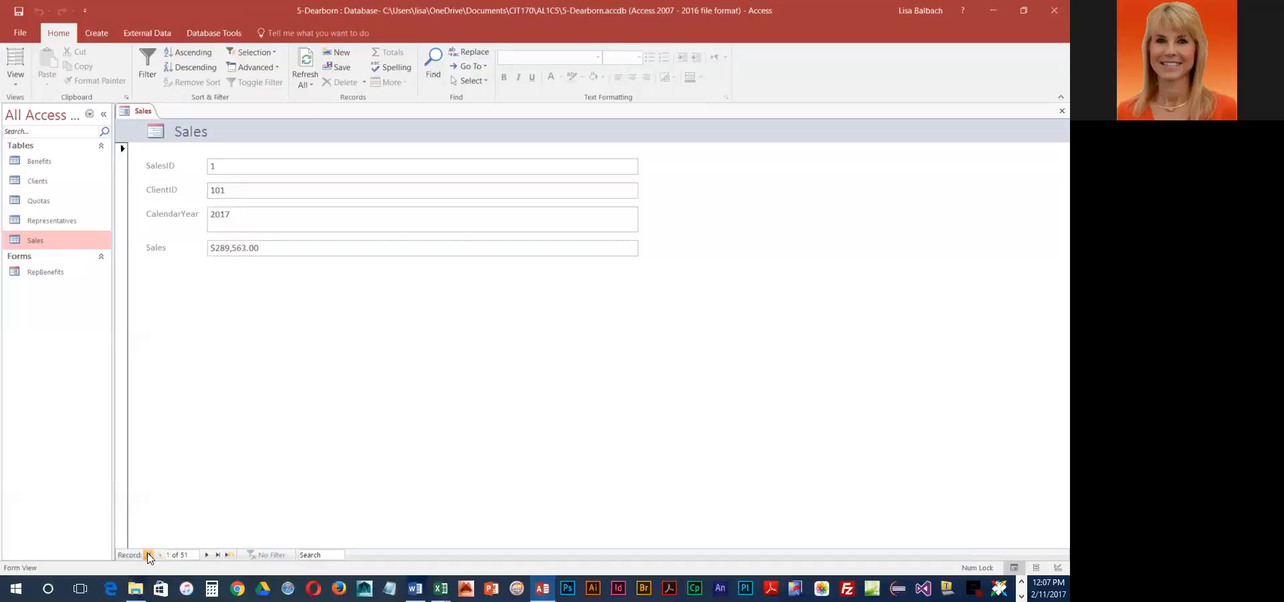
{"action": "left_click", "coordinate": [206, 556]}
{"action": "left_click", "coordinate": [207, 555]}
{"action": "left_click", "coordinate": [207, 555]}
{"action": "left_click", "coordinate": [206, 555]}
{"action": "left_click", "coordinate": [207, 555]}
{"action": "left_click", "coordinate": [207, 555]}
{"action": "left_click", "coordinate": [207, 555]}
{"action": "left_click", "coordinate": [160, 556]}
Save the form with the name Sales and close it
{"action": "left_click", "coordinate": [19, 11]}
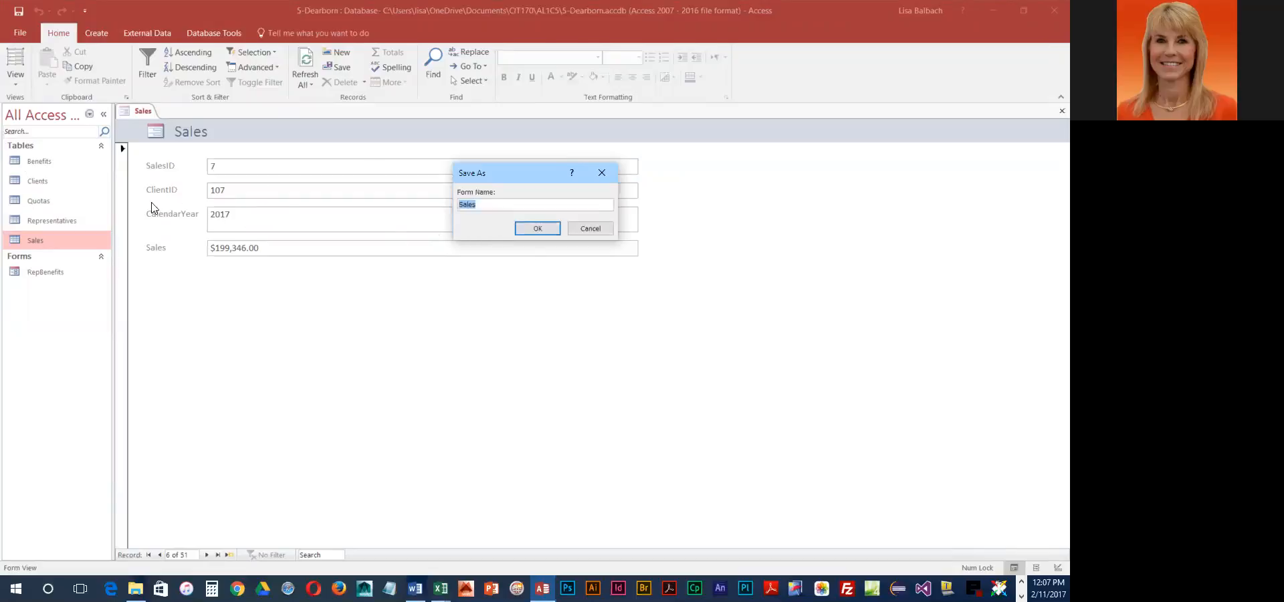
{"action": "left_click", "coordinate": [536, 231]}
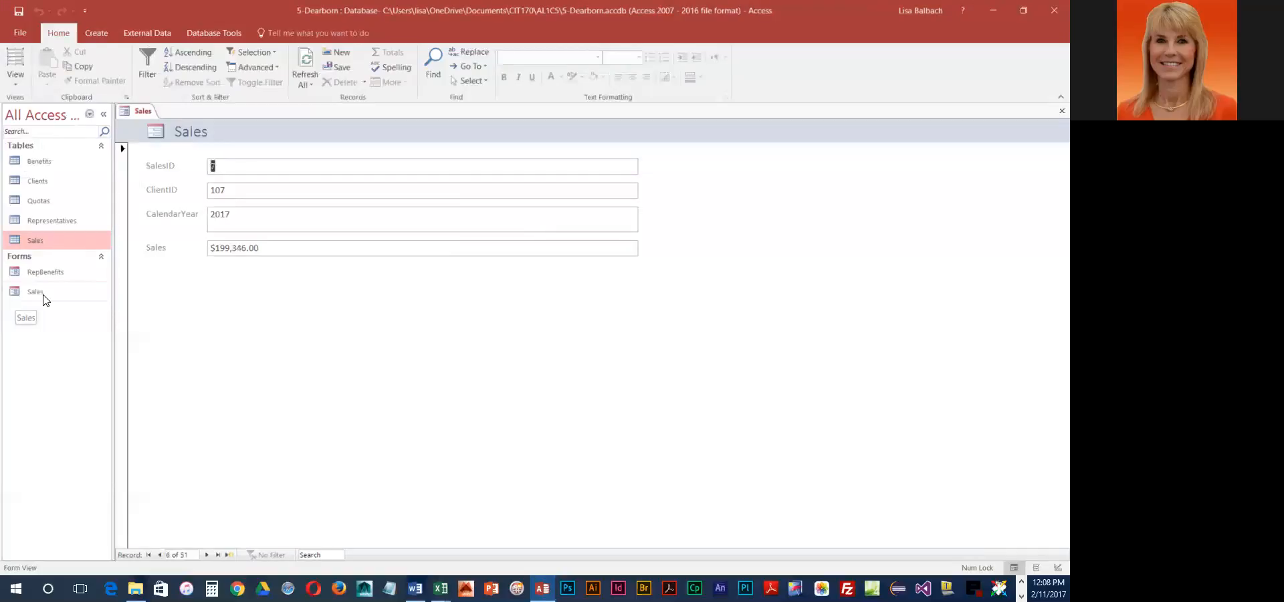
{"action": "right_click", "coordinate": [144, 111]}
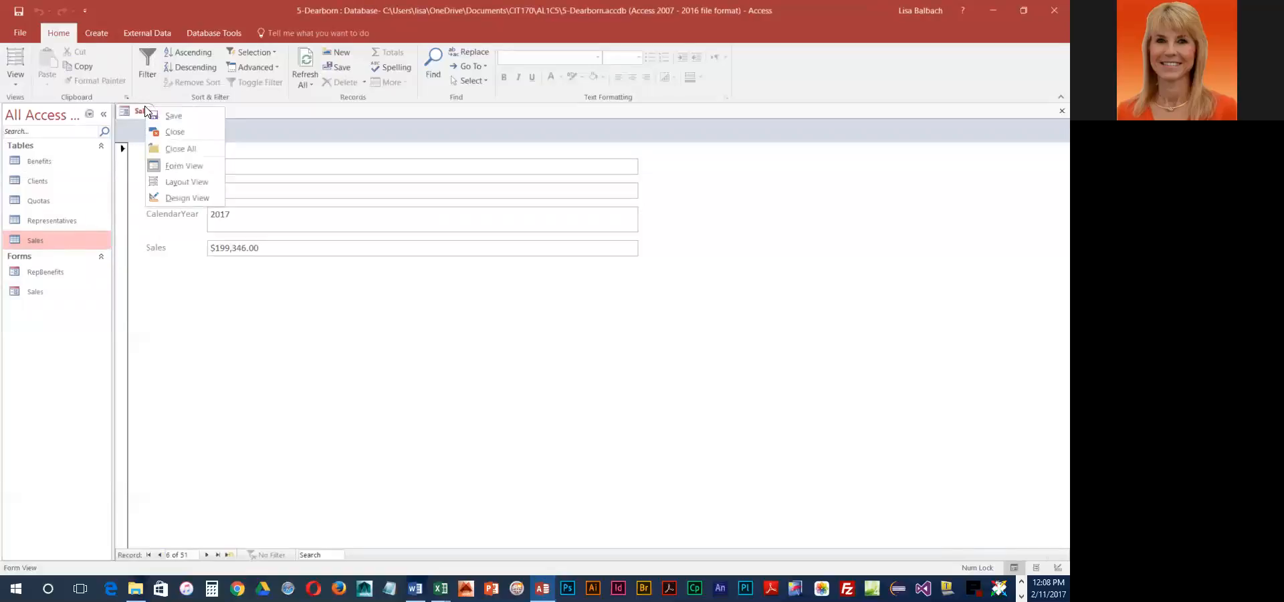
{"action": "left_click", "coordinate": [172, 133]}
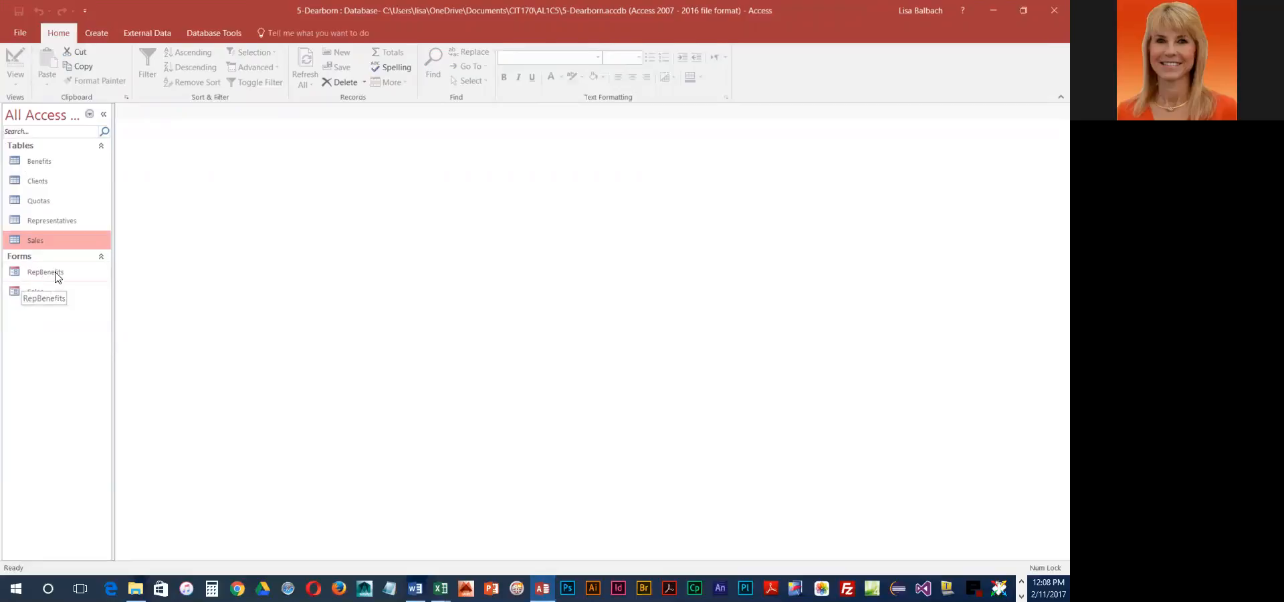
Permanently delete the RepBenefits form from the database
{"action": "right_click", "coordinate": [39, 280]}
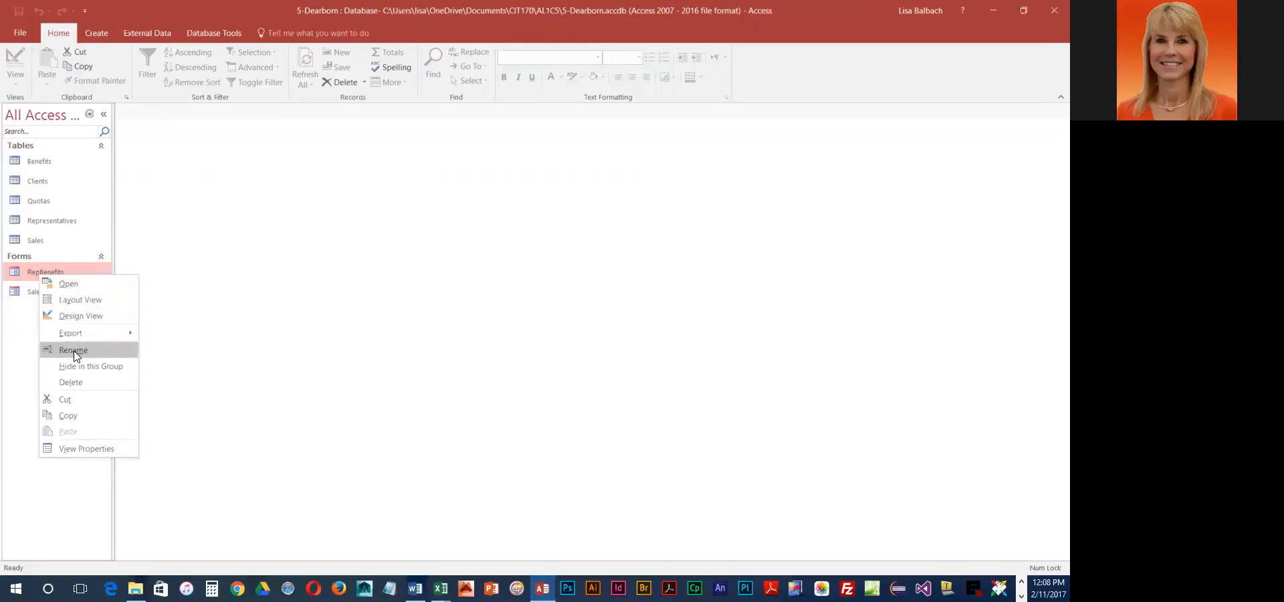
{"action": "left_click", "coordinate": [91, 384]}
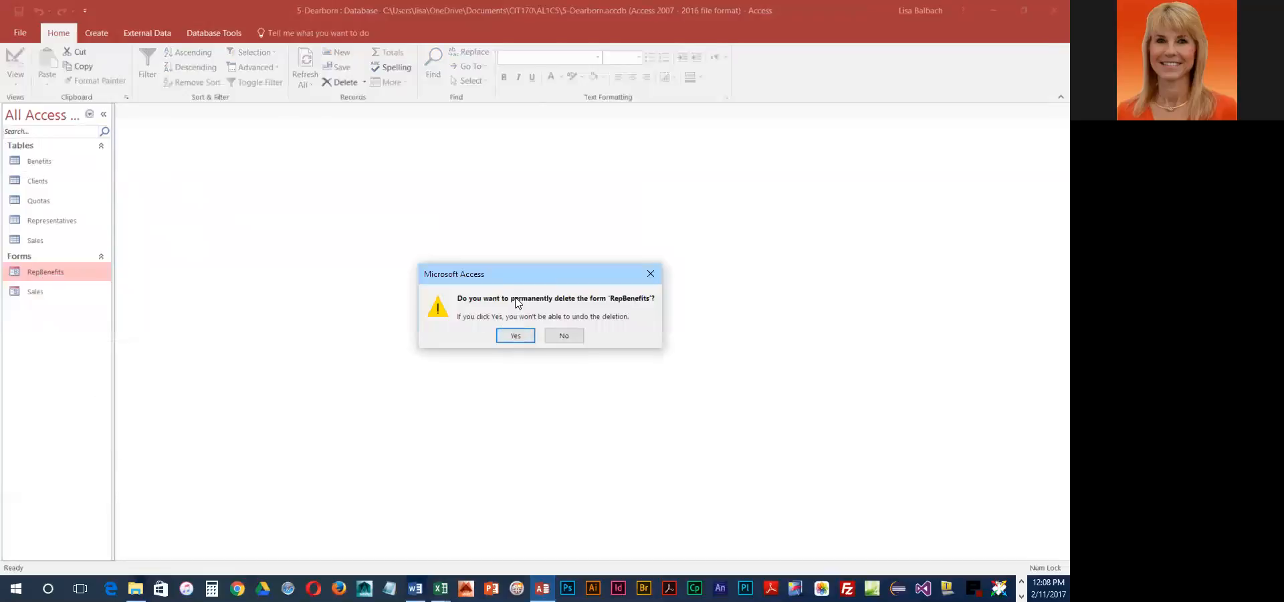
{"action": "left_click", "coordinate": [515, 336]}
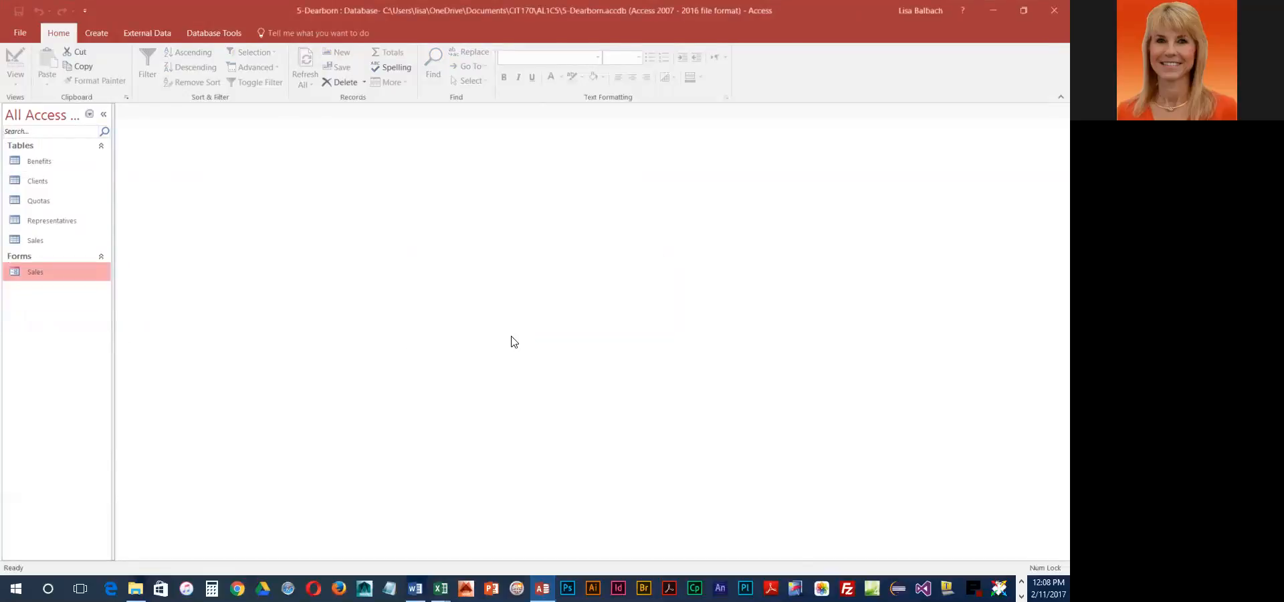